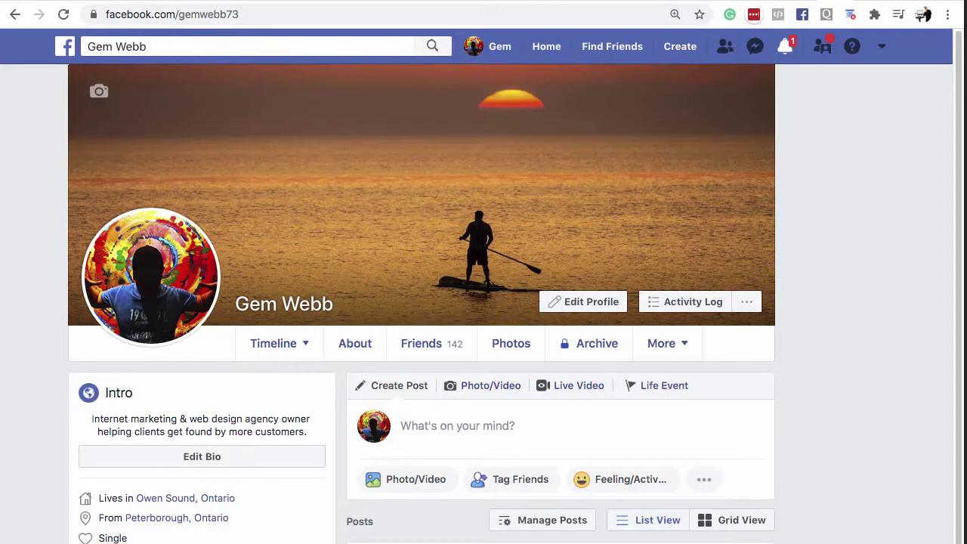
- View the profile's Photos, and look over the Social Book Post Manager extension page in the Chrome Web Store
click(511, 343)
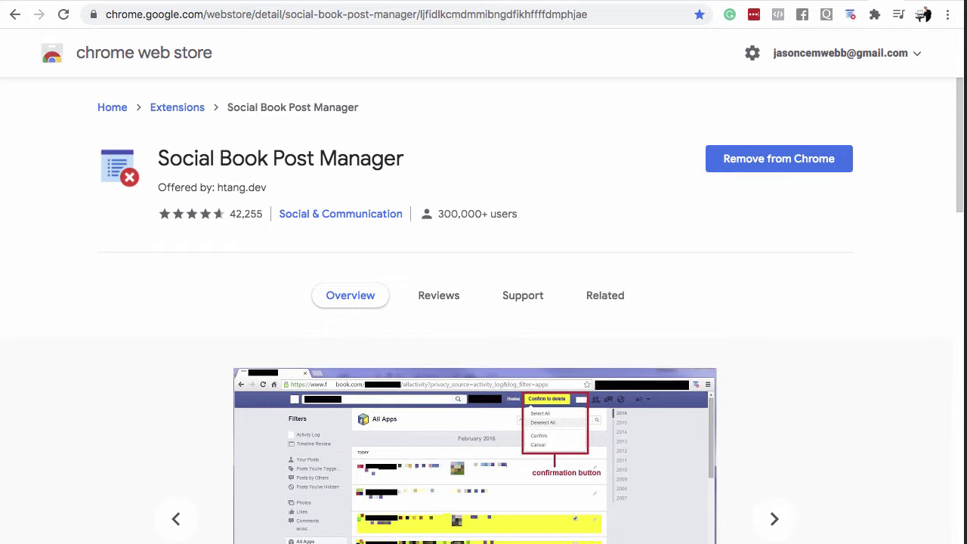
scroll(483, 302, down, 1)
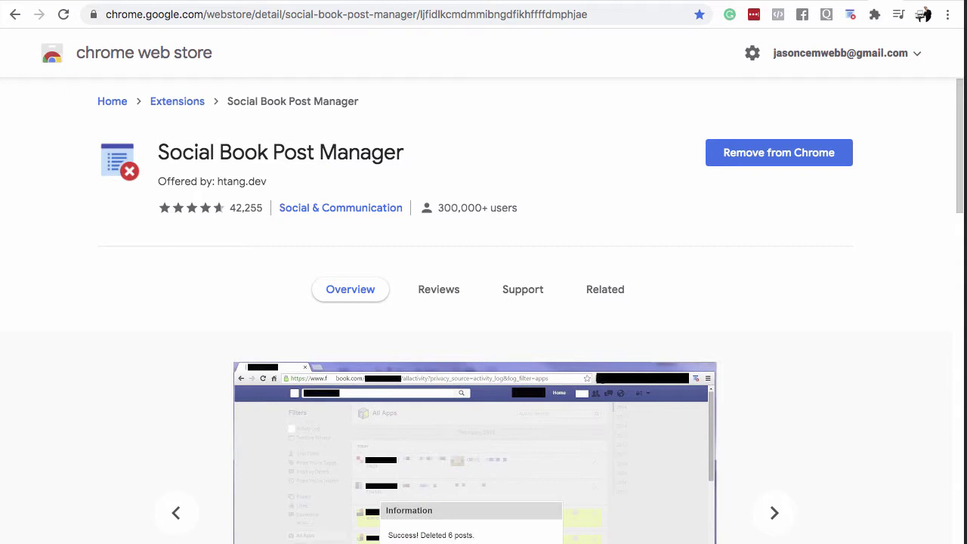
scroll(476, 316, down, 3)
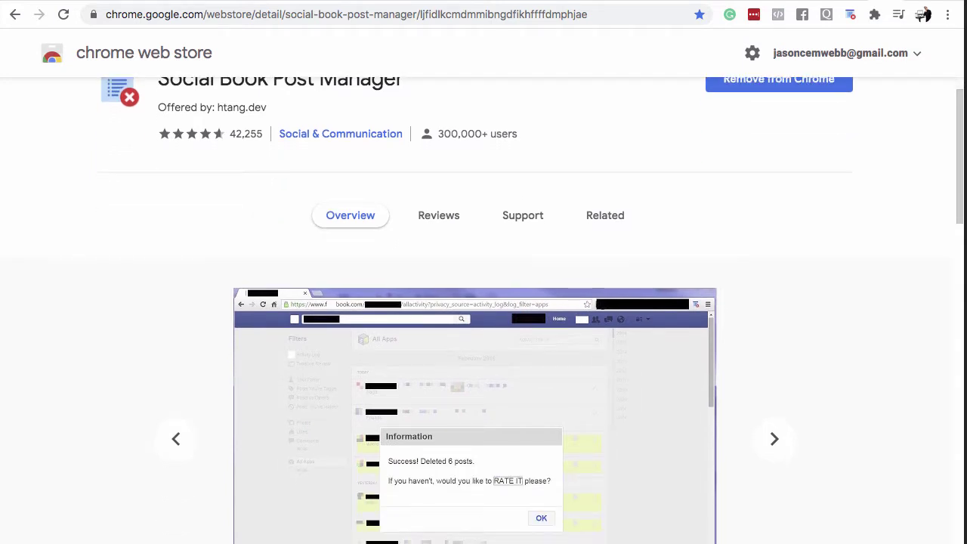
scroll(476, 316, down, 1)
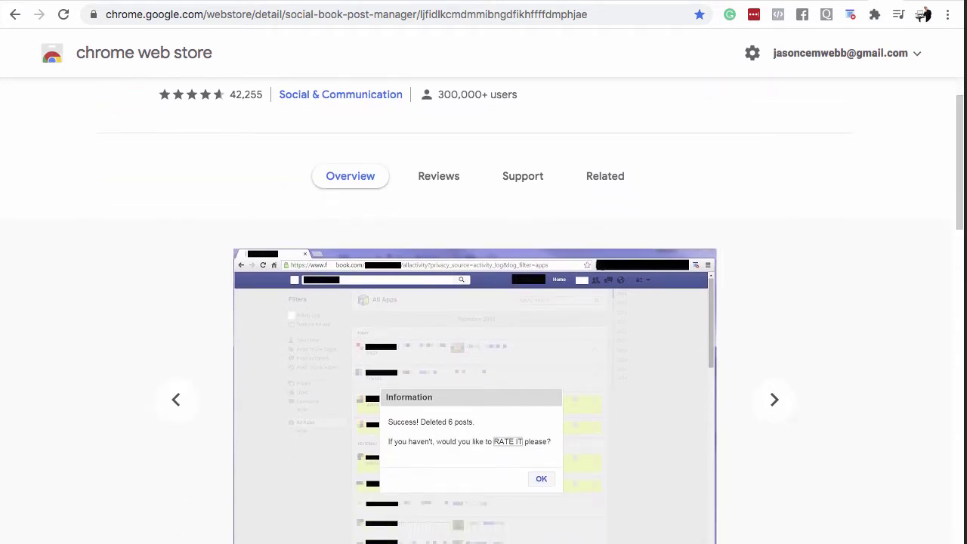
scroll(476, 316, down, 5)
scroll(476, 316, up, 8)
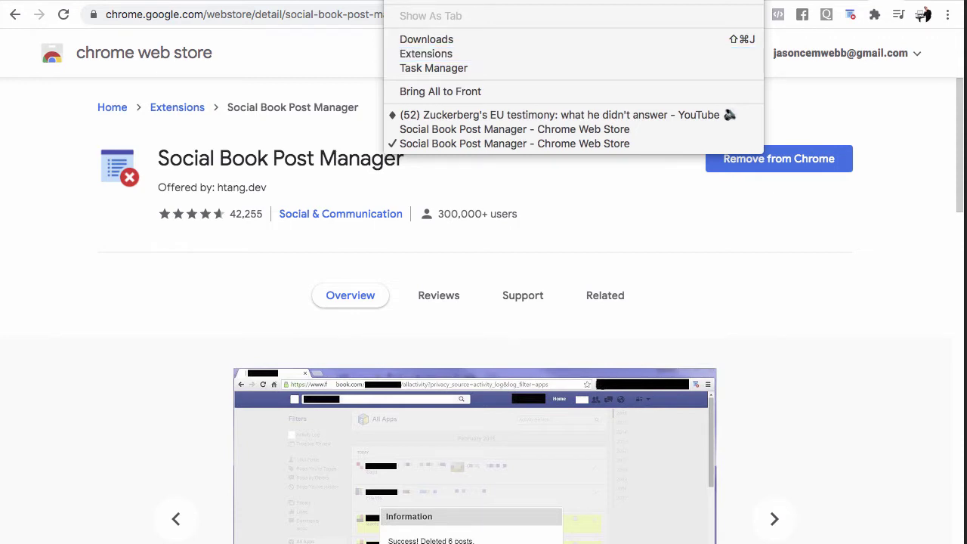
- Show the installed Chrome extensions and locate Social Book Post Manager among them
key(Escape)
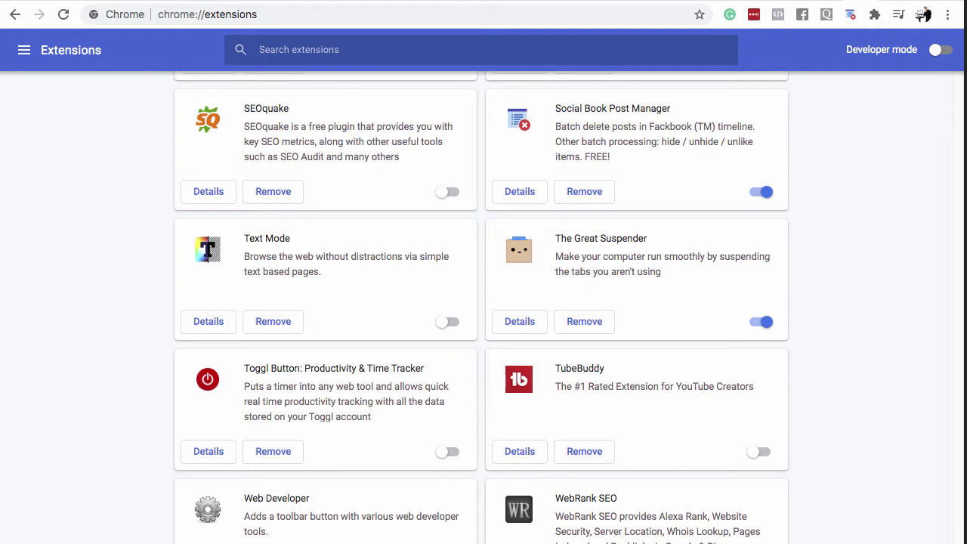
drag(562, 108, 667, 108)
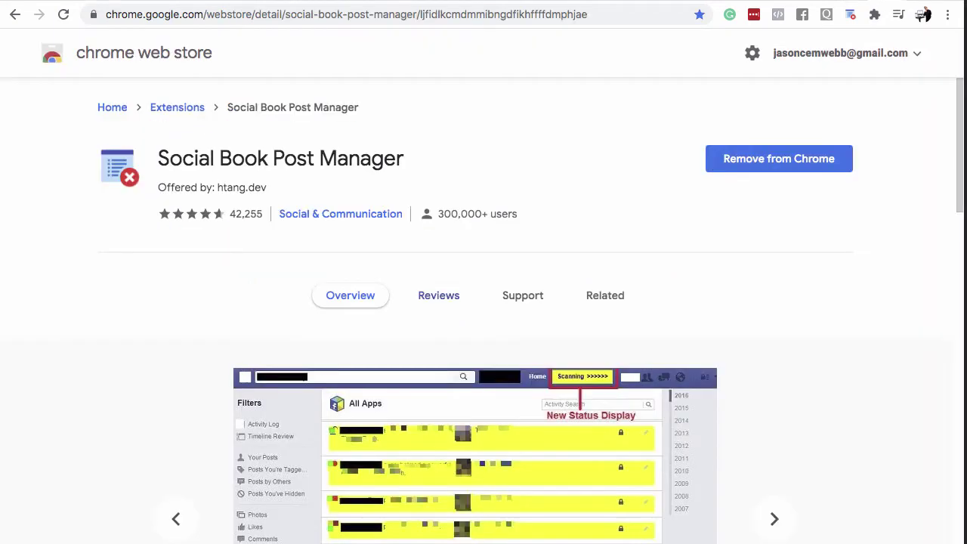
- Read the Social Book Post Manager overview in the Chrome Web Store, including the instructions for deleting posts with the Prescan option checked
scroll(561, 310, down, 5)
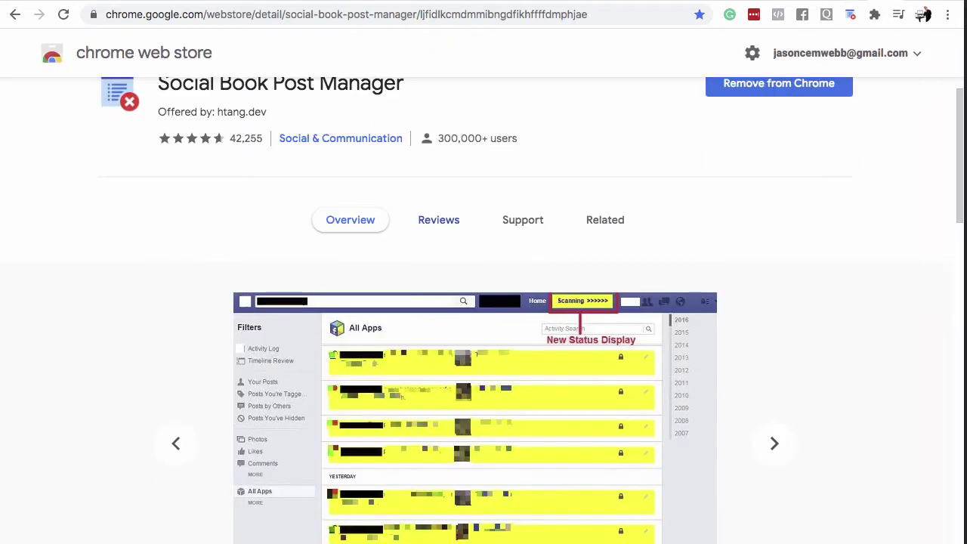
scroll(484, 309, down, 3)
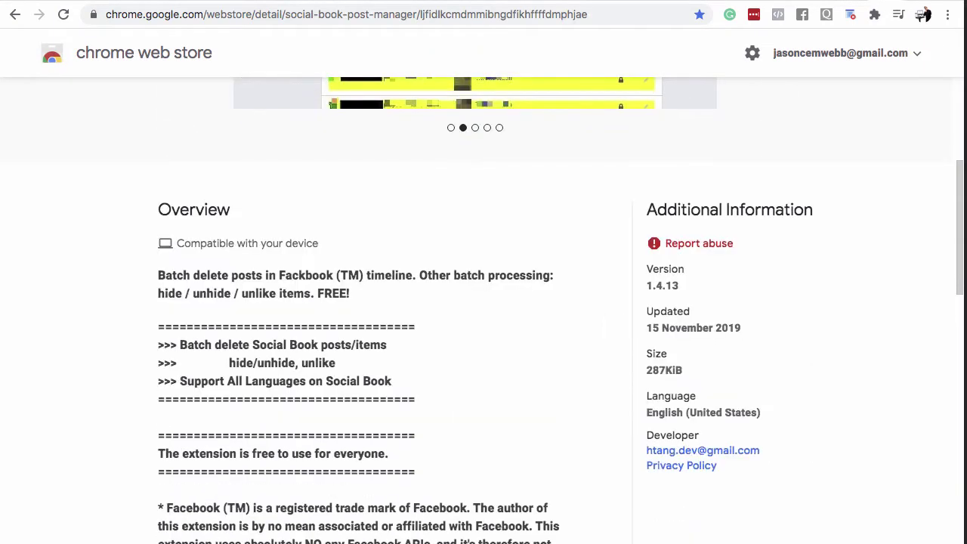
scroll(484, 310, down, 3)
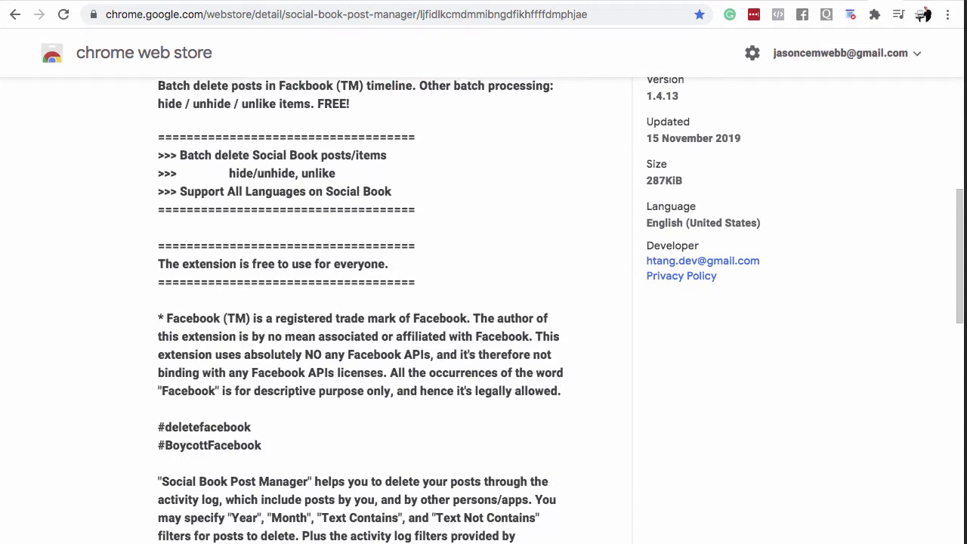
drag(179, 318, 479, 390)
scroll(479, 390, down, 2)
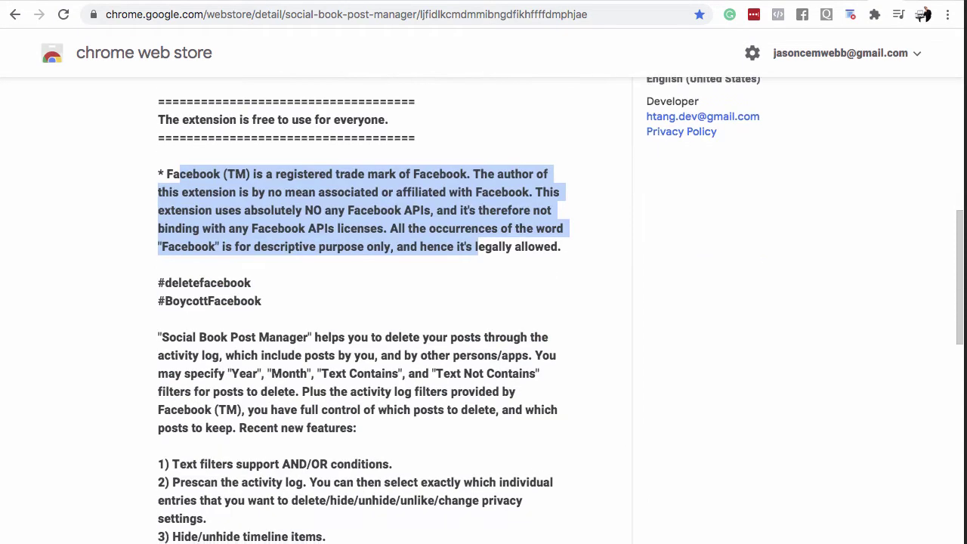
scroll(484, 310, down, 20)
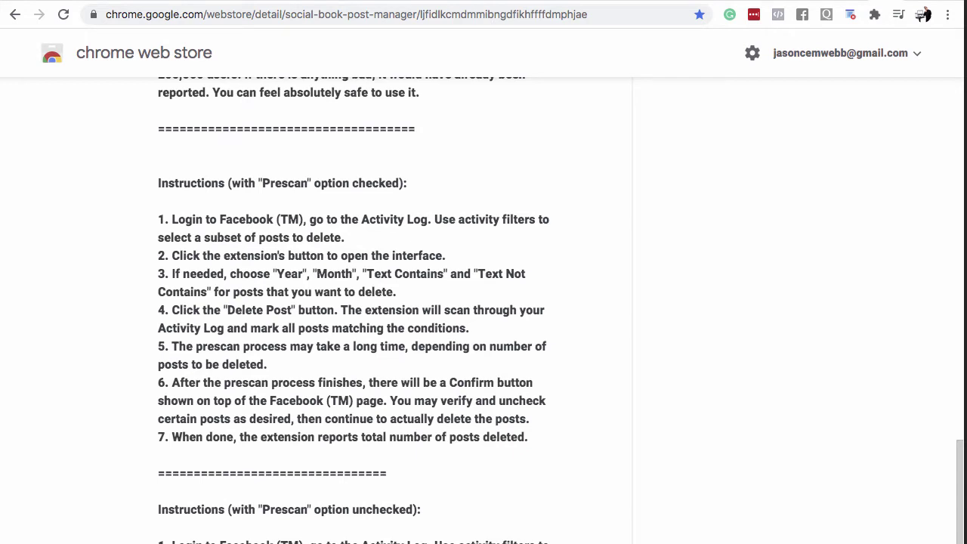
drag(528, 437, 552, 541)
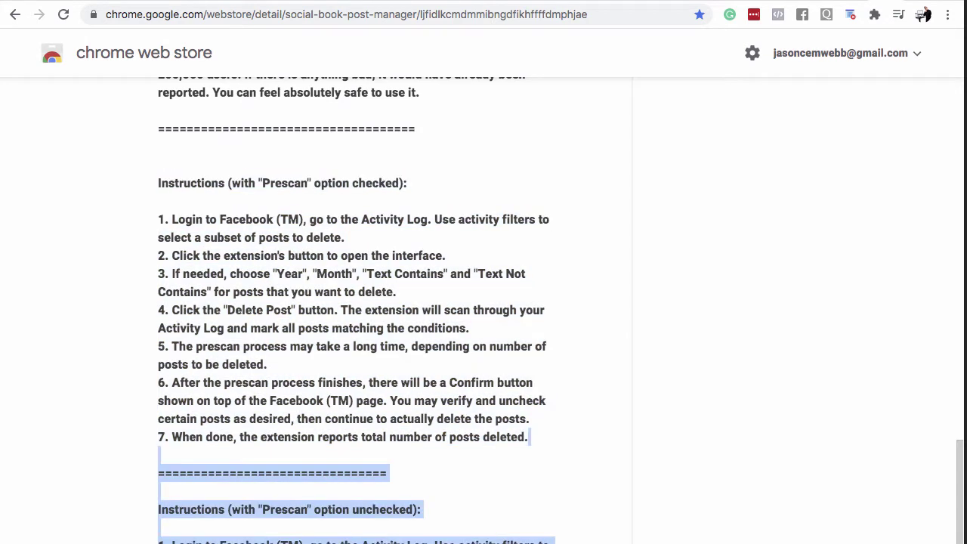
drag(171, 219, 272, 219)
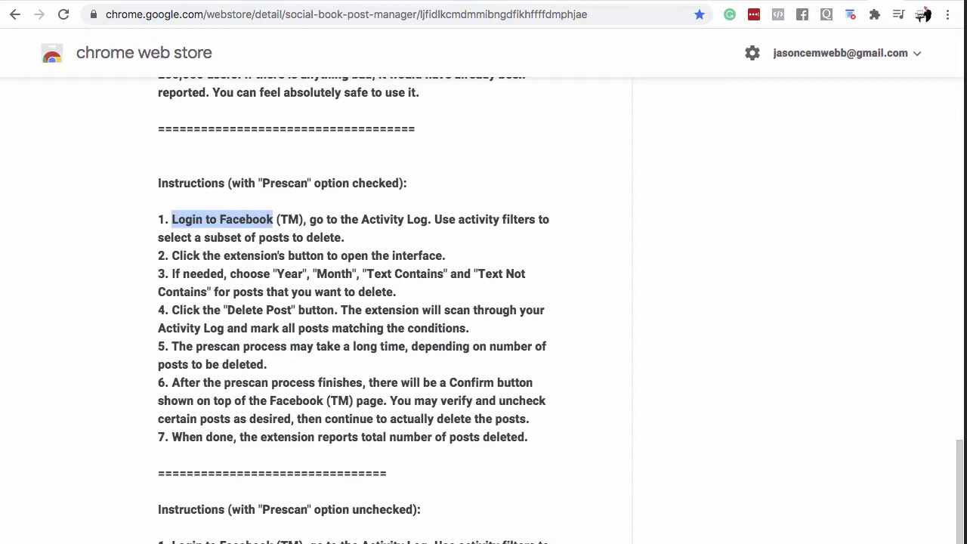
drag(362, 219, 443, 219)
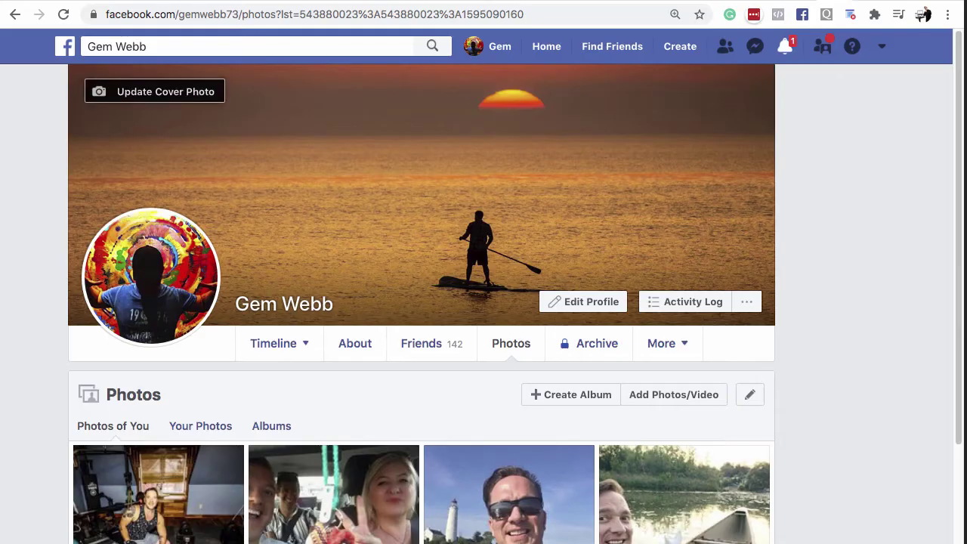
- Return to the Facebook profile, open its Activity Log and browse the 2008 and 2009 entries, ending at December 2011
click(273, 343)
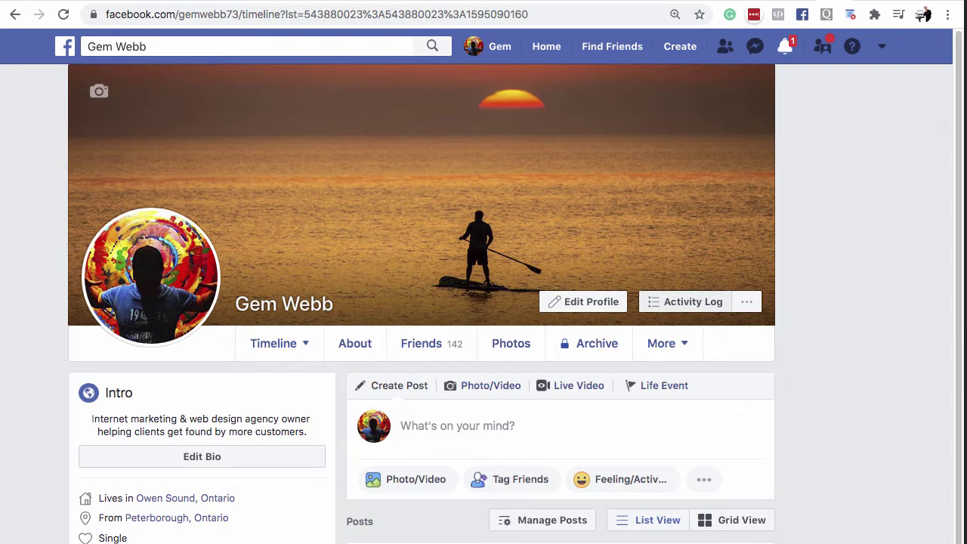
click(685, 302)
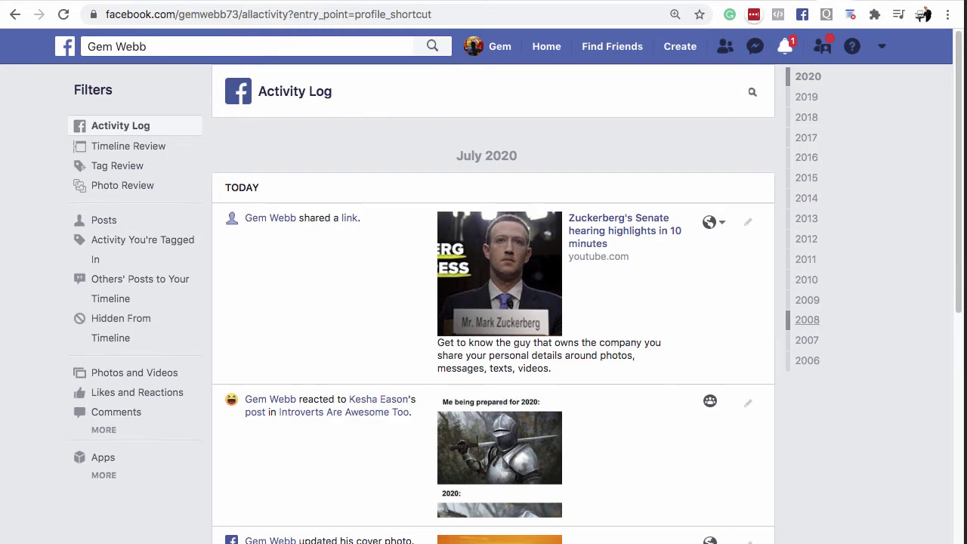
click(807, 320)
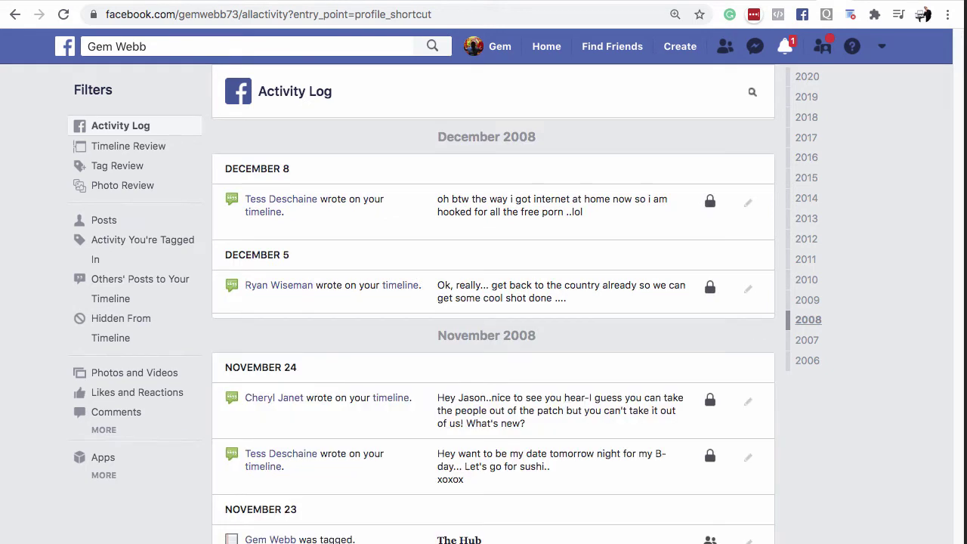
click(806, 300)
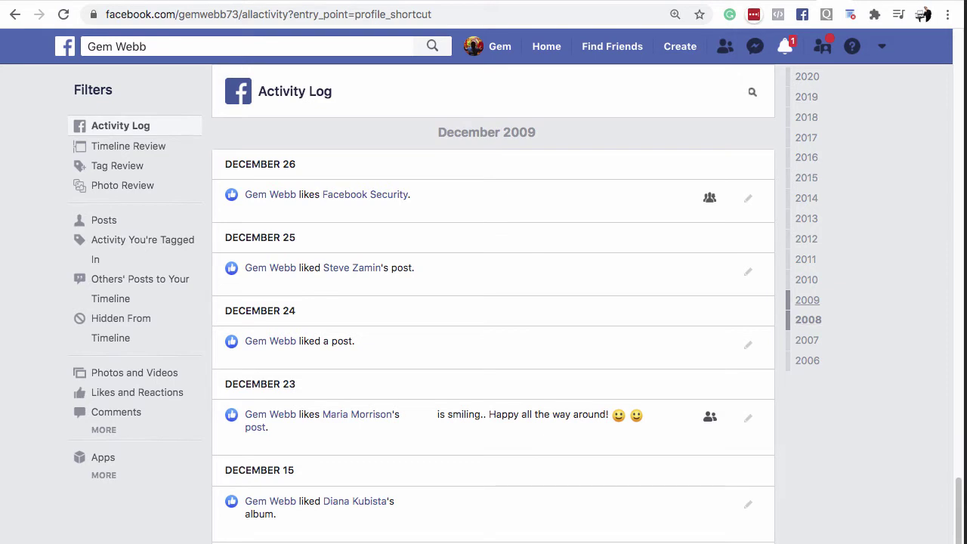
click(806, 259)
click(806, 280)
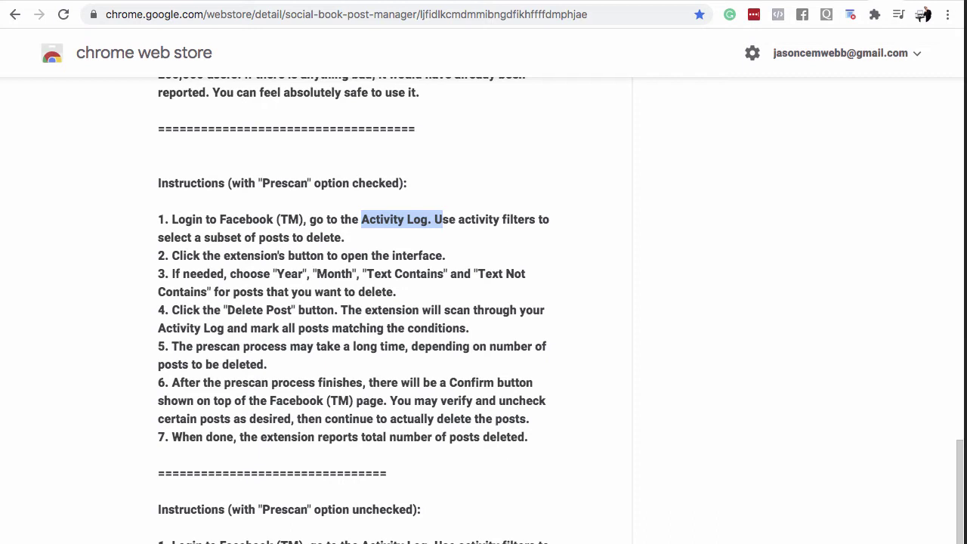
- Check the note on prescan duration in the extension's instructions and view the Social Book Post Manager options over the Facebook Activity Log
drag(408, 346, 261, 346)
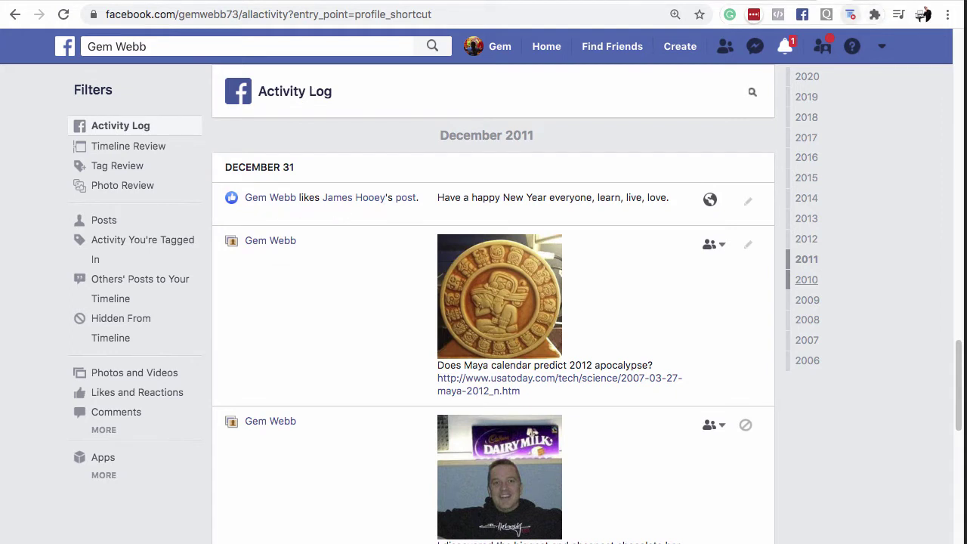
click(851, 14)
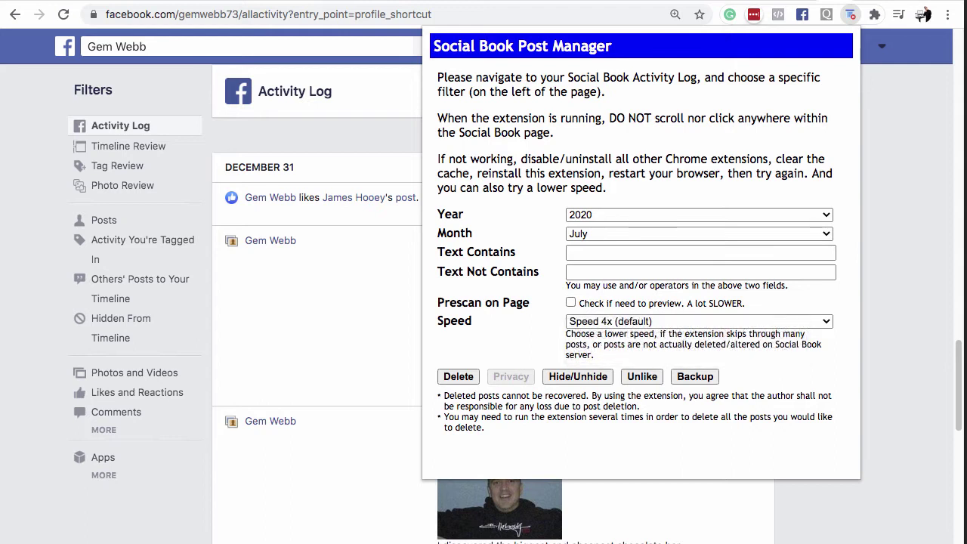
key(Escape)
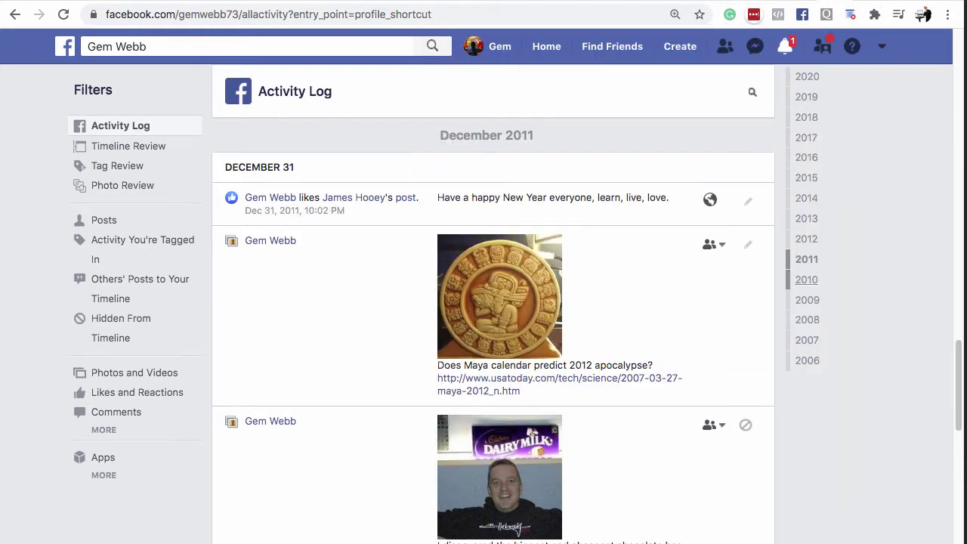
- Start deleting the December 2011 posts with Social Book Post Manager, leaving Prescan off and the speed at 4x
click(851, 14)
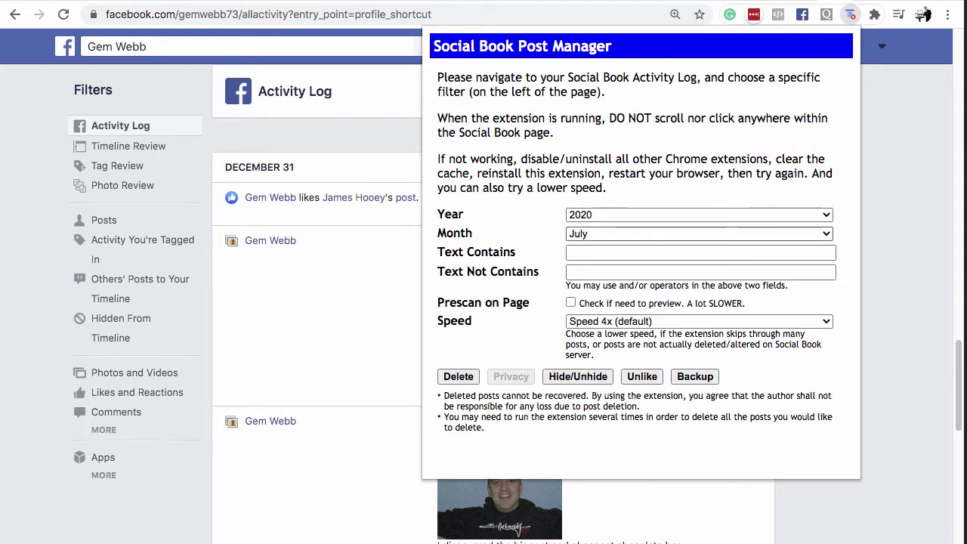
click(698, 233)
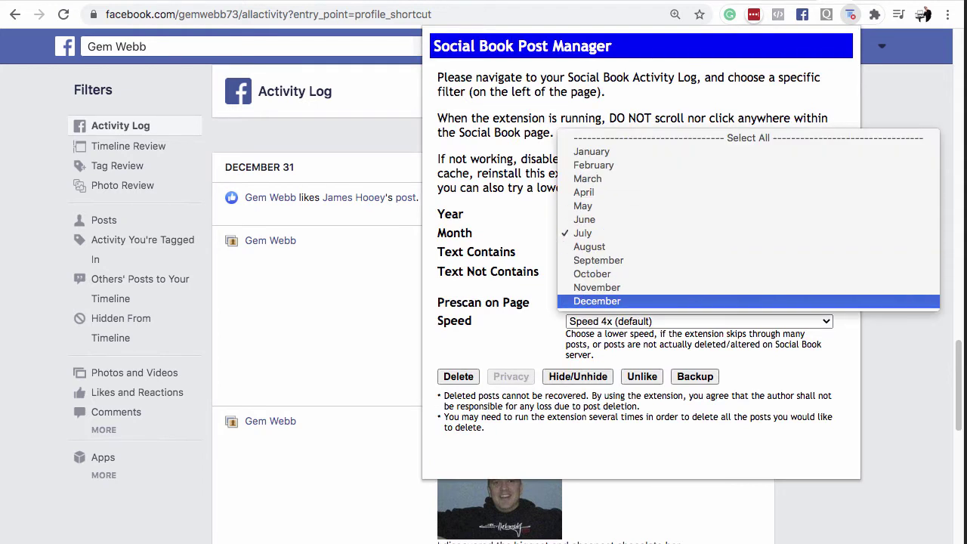
click(597, 301)
click(699, 214)
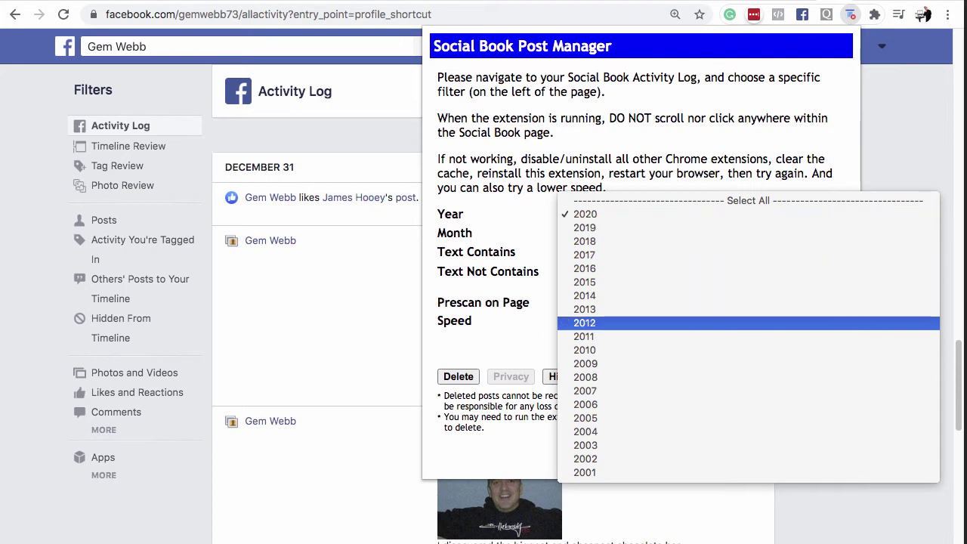
click(597, 336)
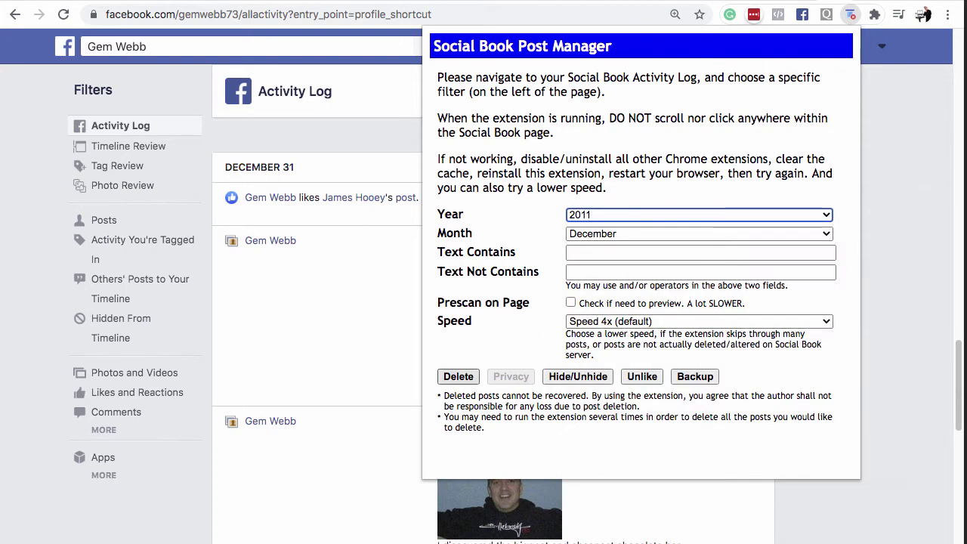
click(459, 376)
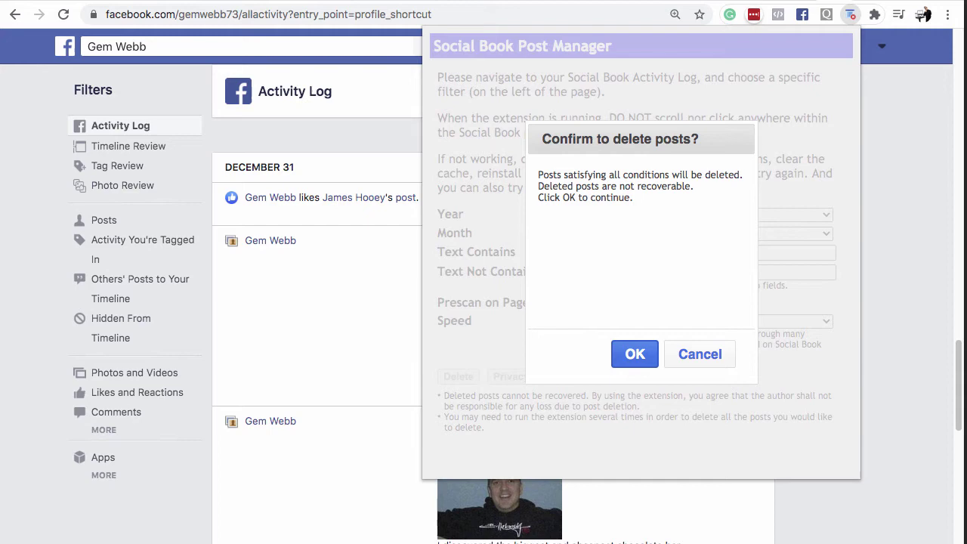
key(Return)
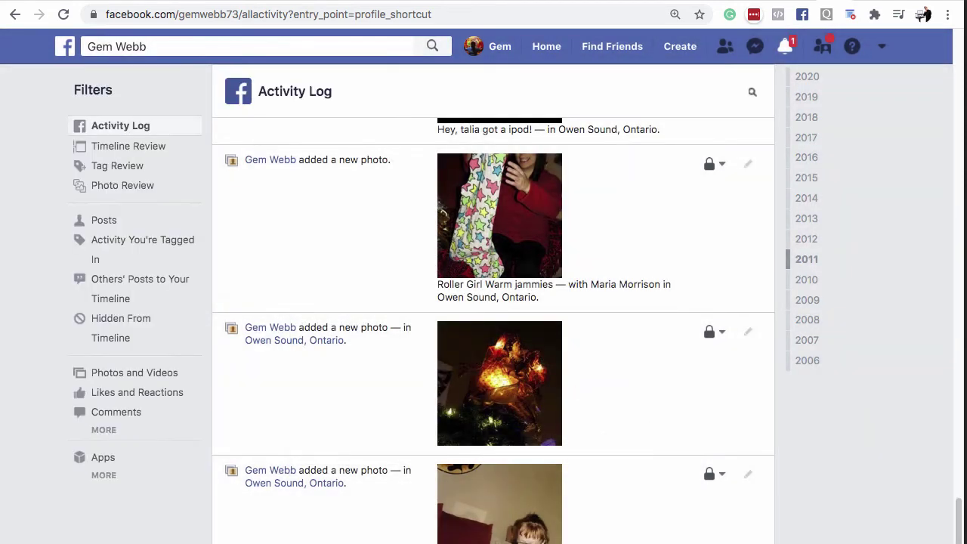
- Monitor the Activity Log while Social Book Post Manager works through the December 2011 entries, until its completion report appears
scroll(493, 331, down, 4)
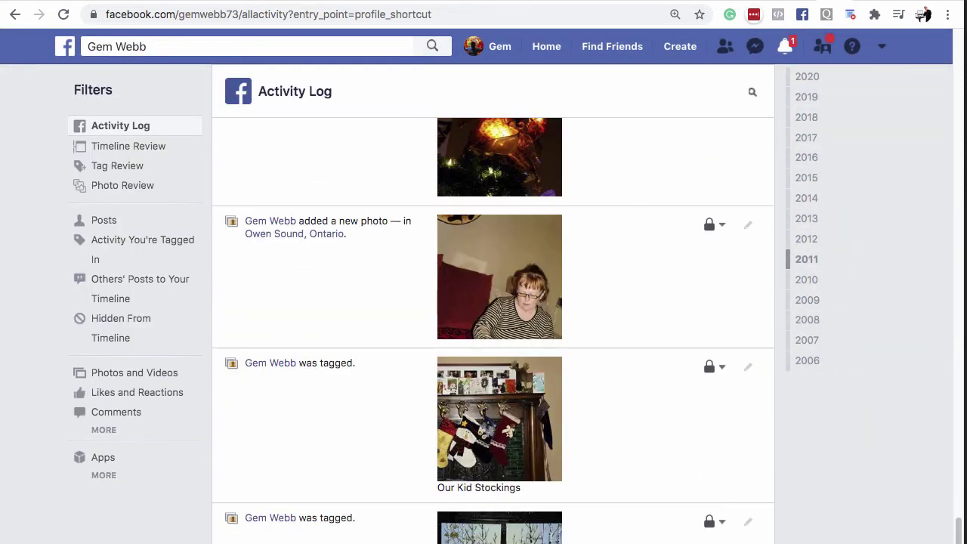
scroll(493, 331, down, 10)
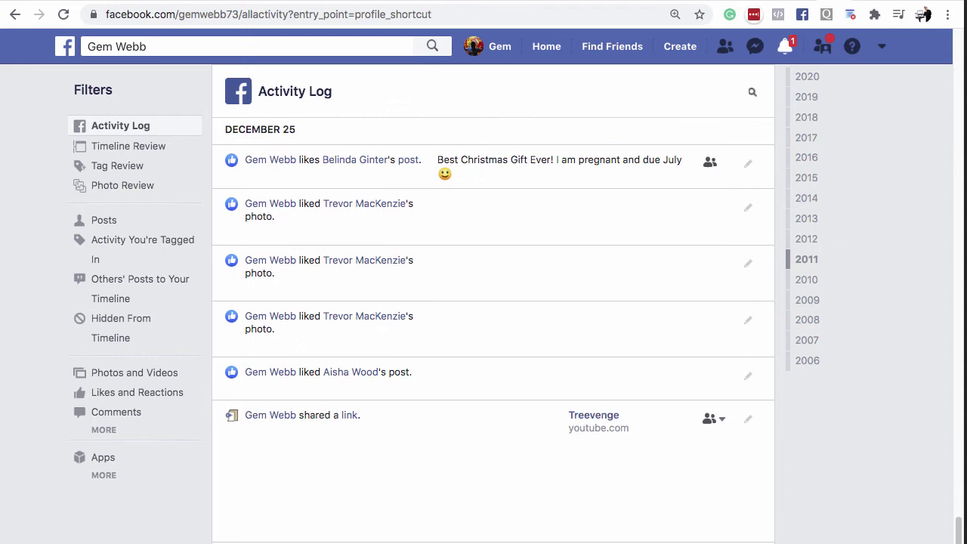
scroll(493, 331, down, 4)
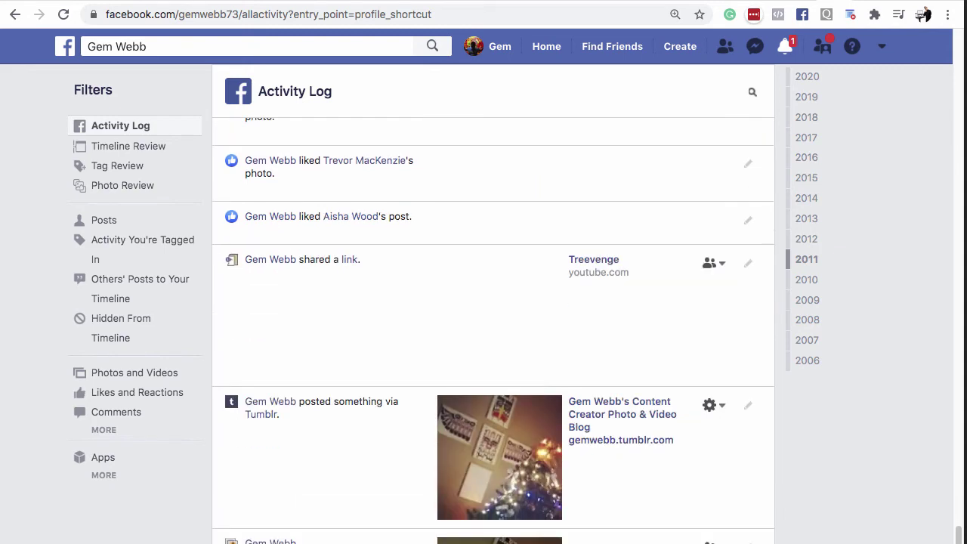
scroll(494, 331, down, 4)
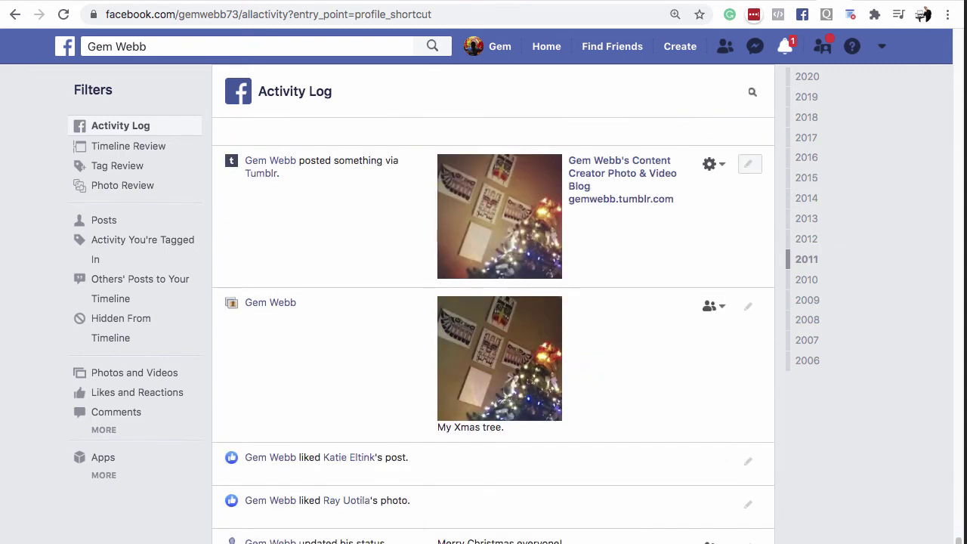
scroll(748, 303, down, 7)
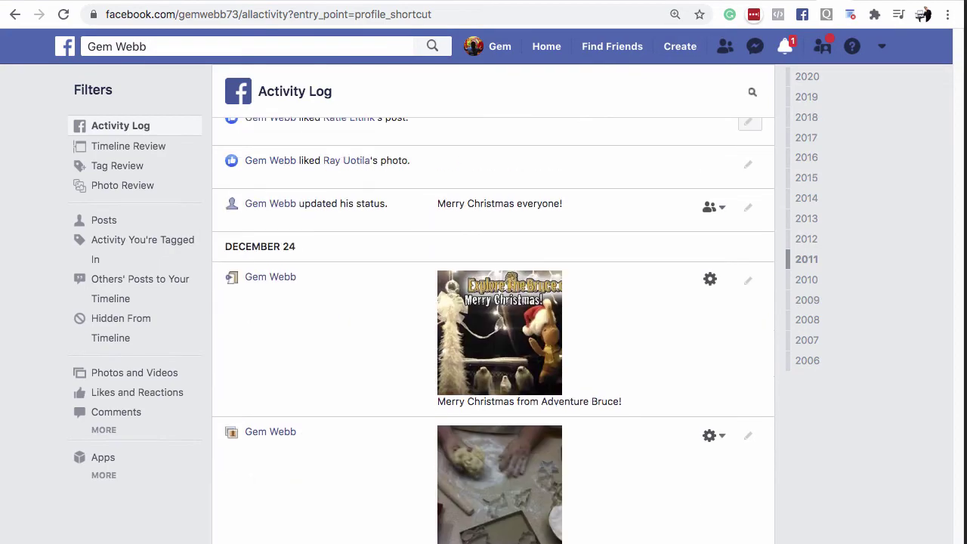
scroll(748, 182, down, 1)
click(749, 194)
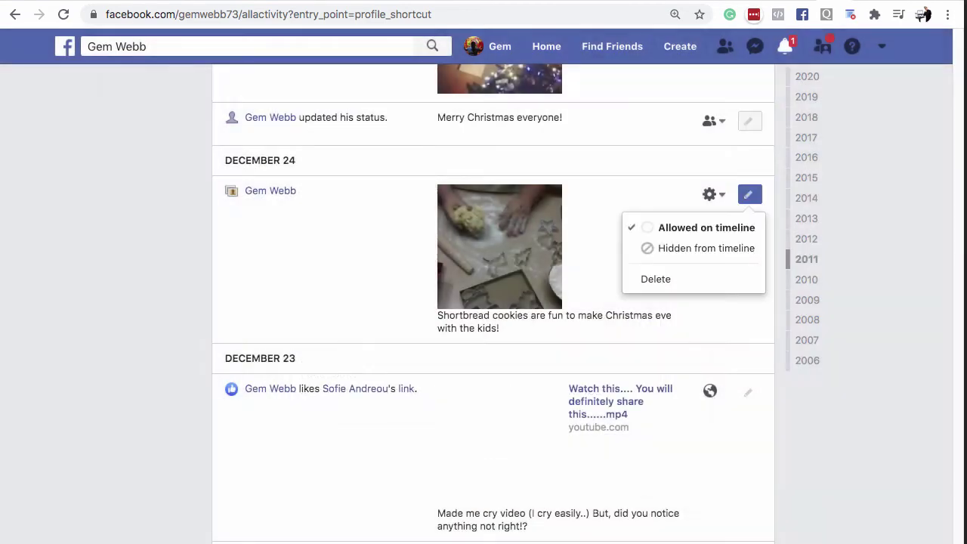
click(749, 194)
click(748, 224)
click(749, 224)
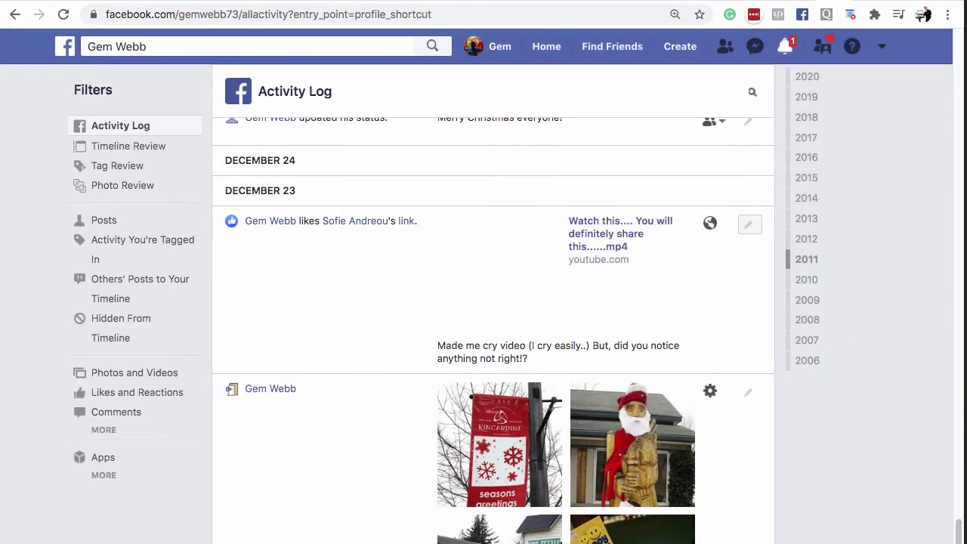
scroll(749, 227, down, 1)
scroll(748, 249, down, 1)
scroll(748, 280, down, 2)
click(748, 280)
click(741, 315)
click(749, 281)
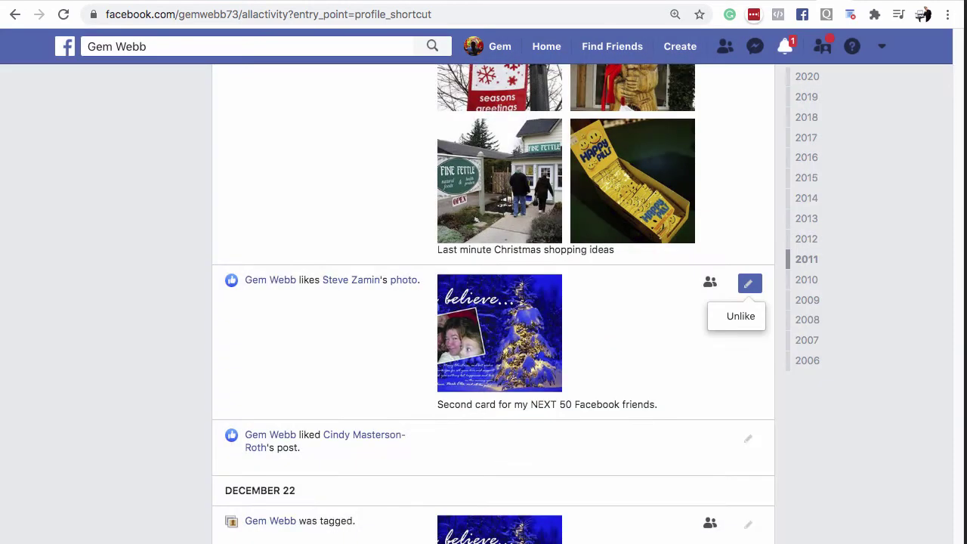
click(740, 315)
scroll(748, 283, down, 4)
scroll(493, 303, down, 4)
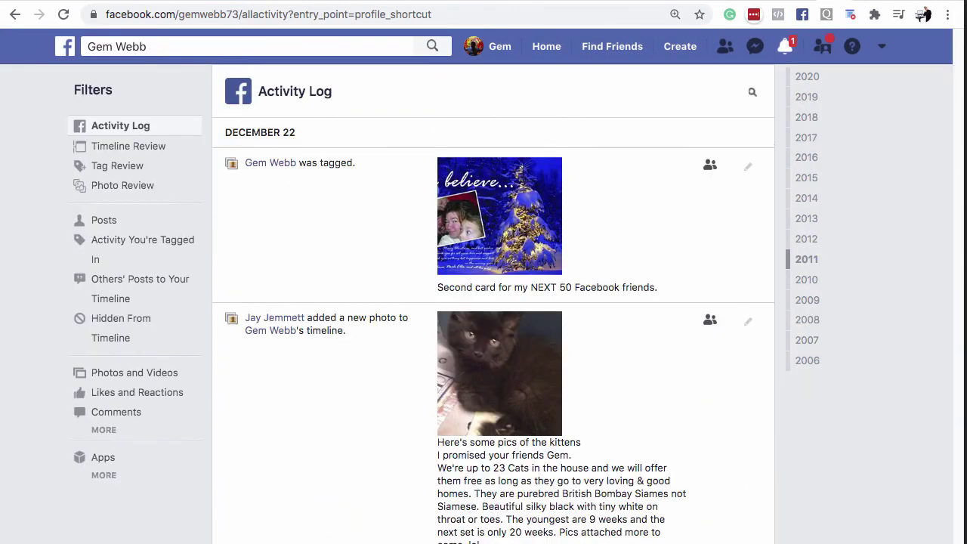
click(749, 410)
click(741, 445)
click(748, 365)
click(740, 398)
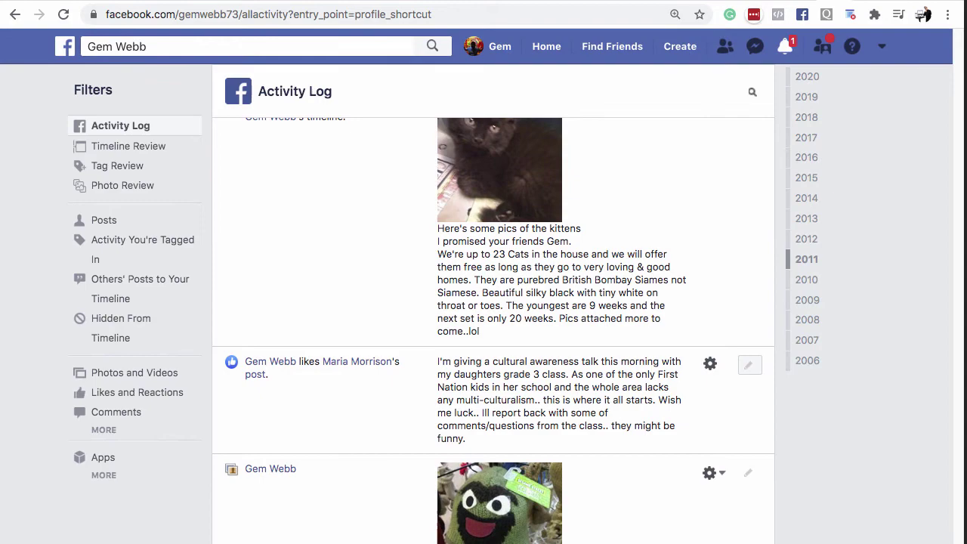
scroll(493, 302, down, 4)
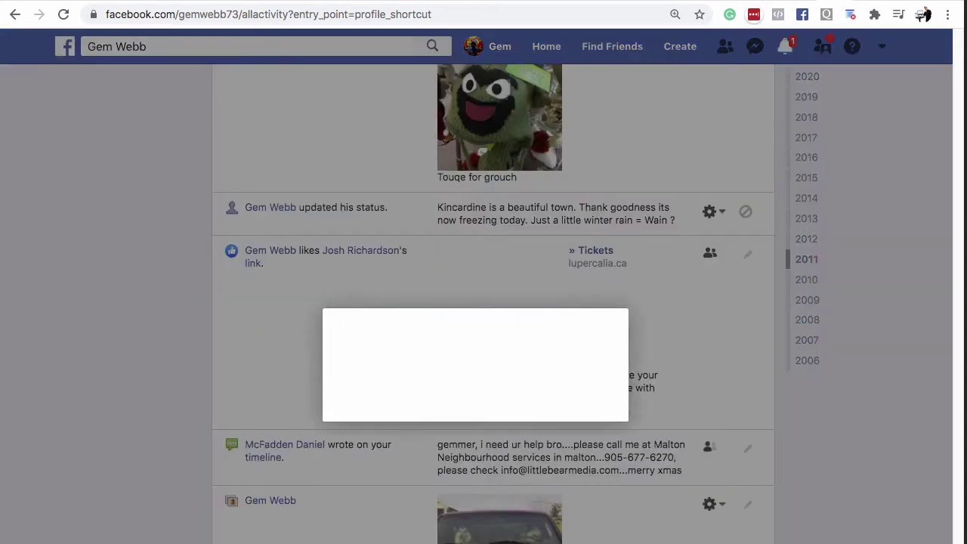
click(749, 209)
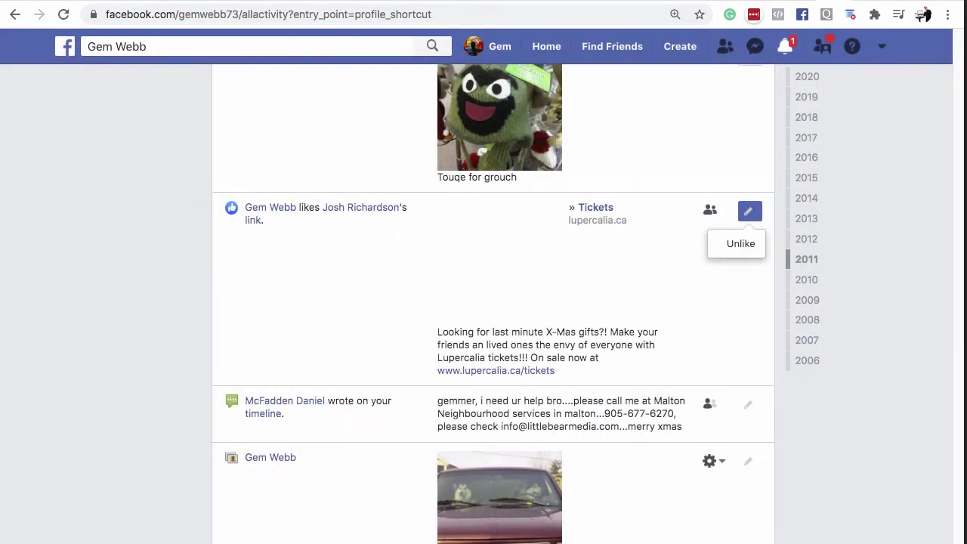
click(741, 244)
scroll(494, 302, down, 5)
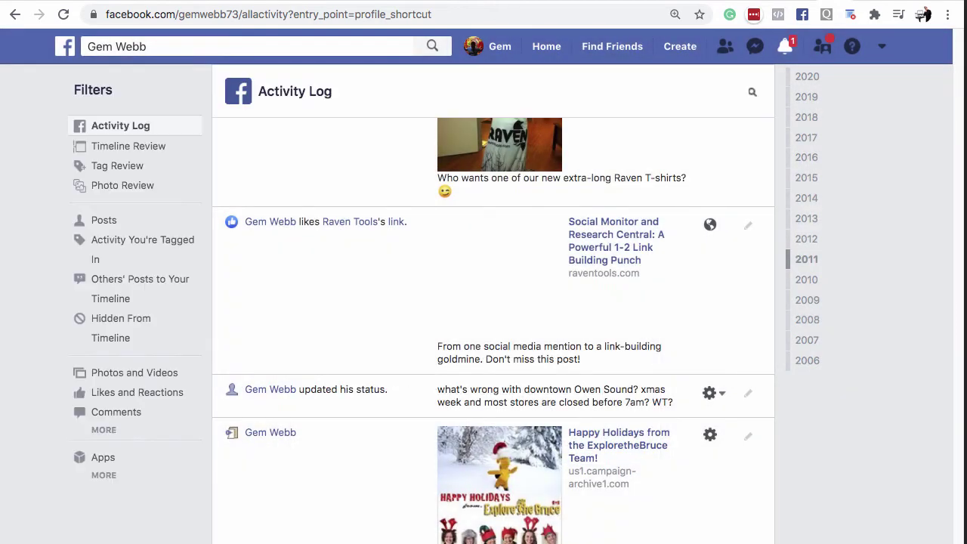
scroll(493, 302, down, 2)
scroll(493, 303, down, 5)
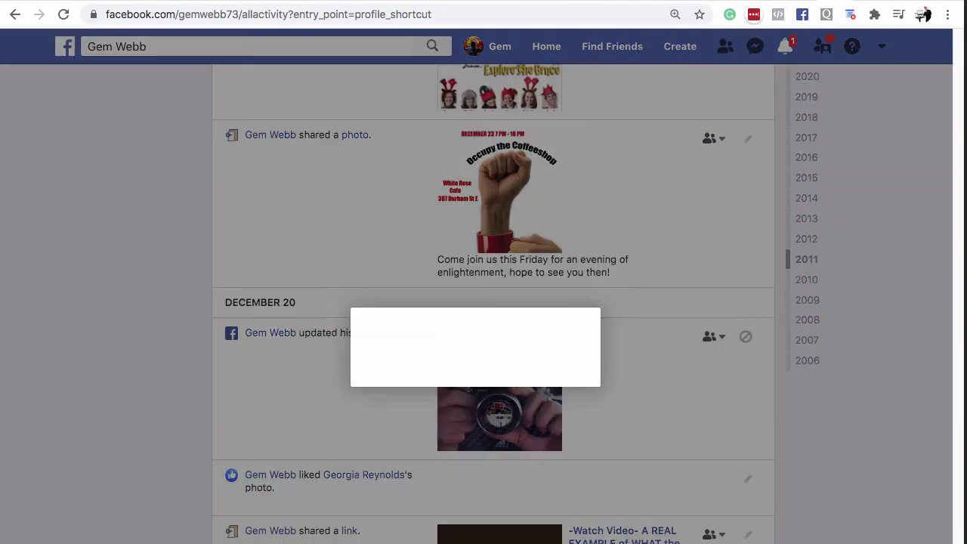
scroll(493, 303, down, 4)
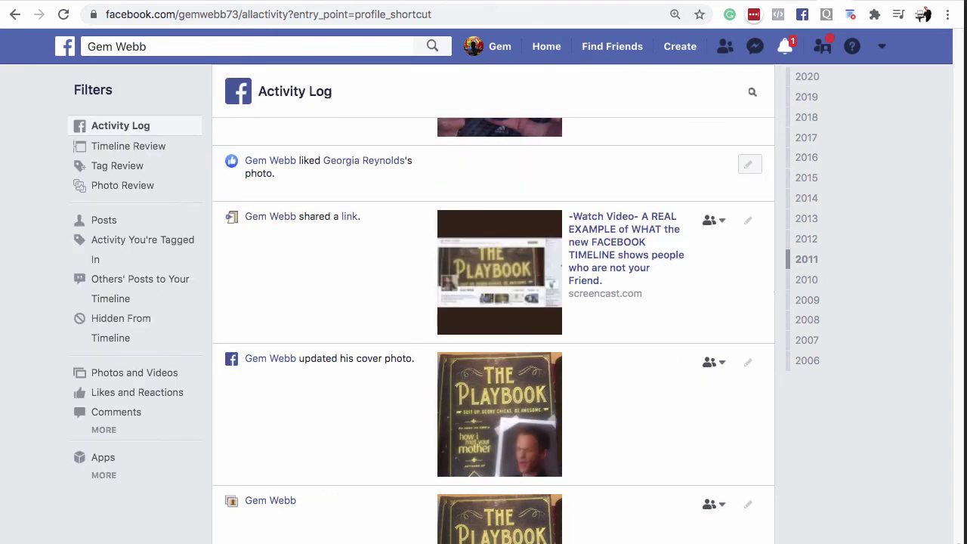
scroll(493, 302, down, 1)
key(Return)
scroll(494, 302, down, 1)
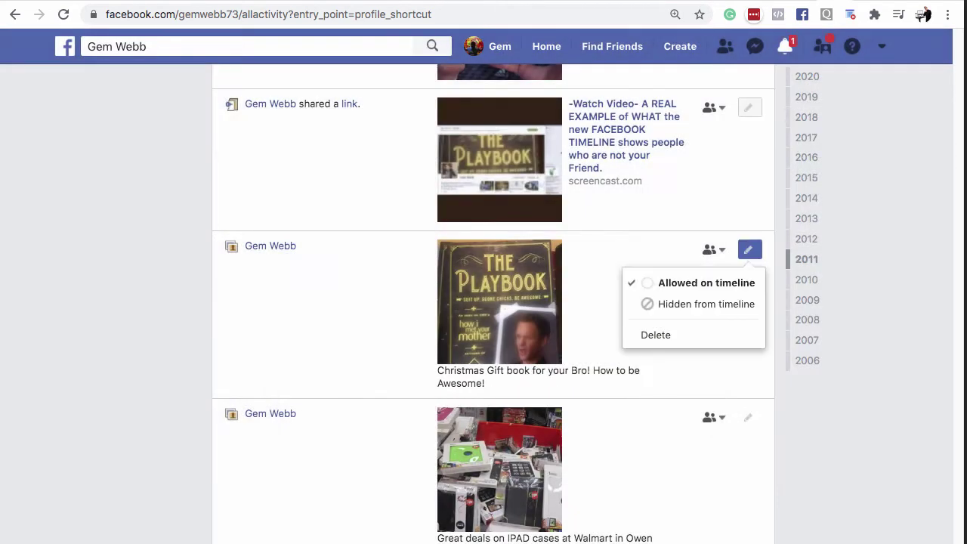
key(Return)
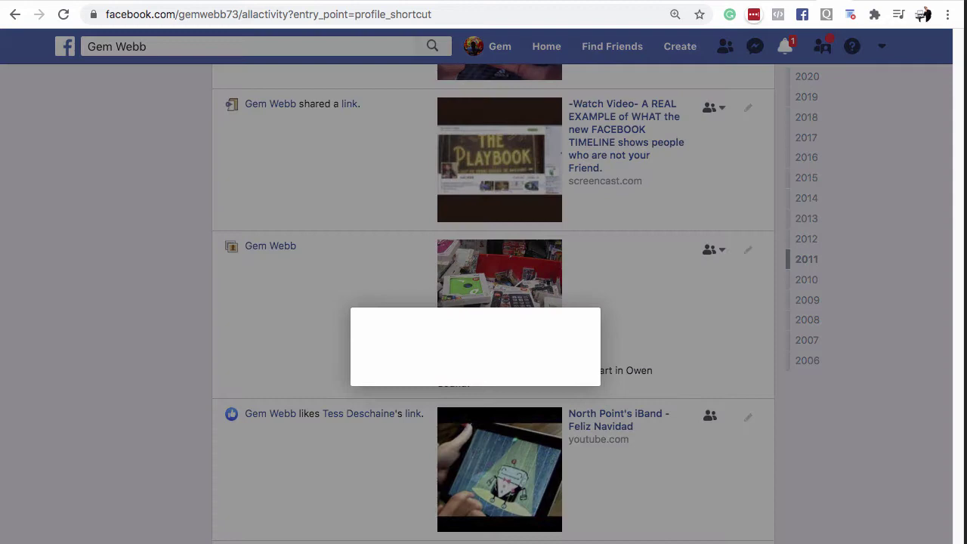
key(Return)
scroll(493, 302, down, 7)
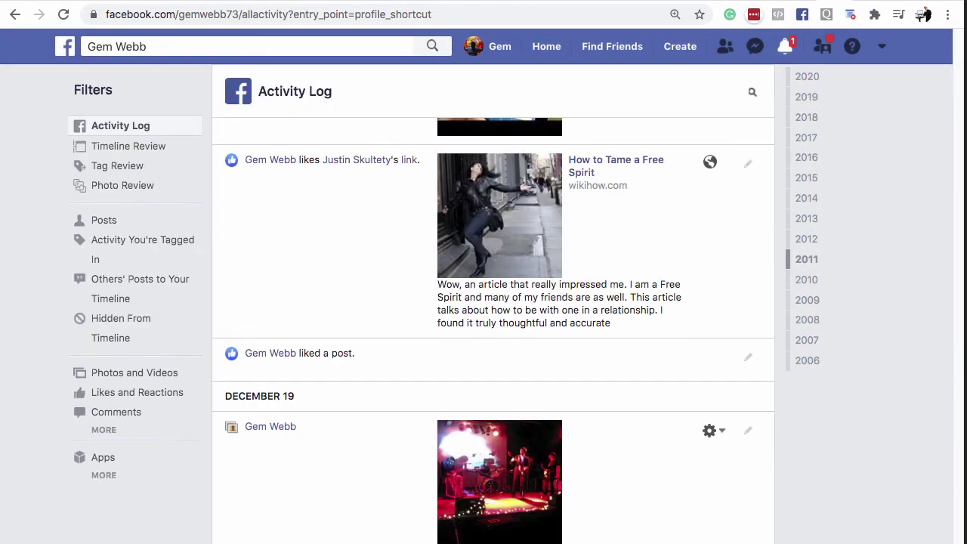
key(Return)
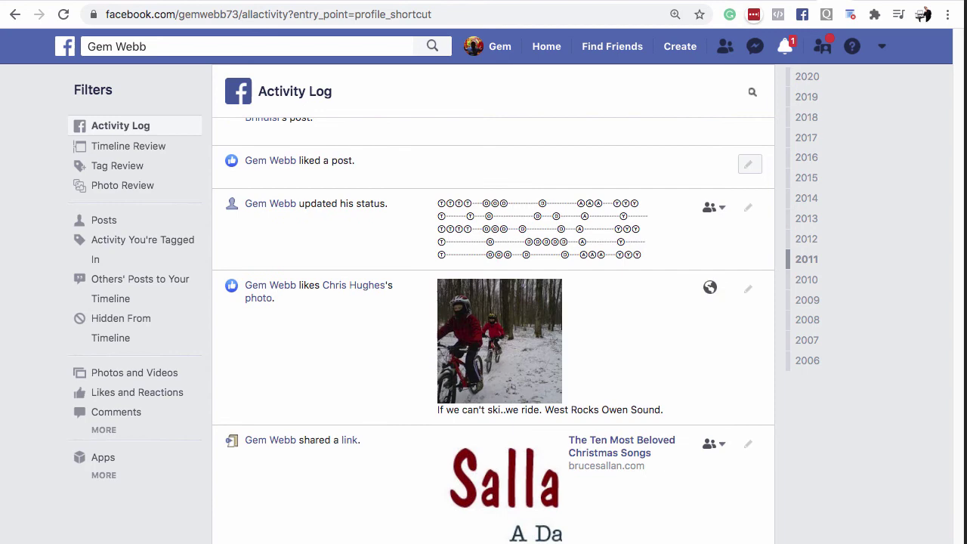
scroll(494, 331, down, 10)
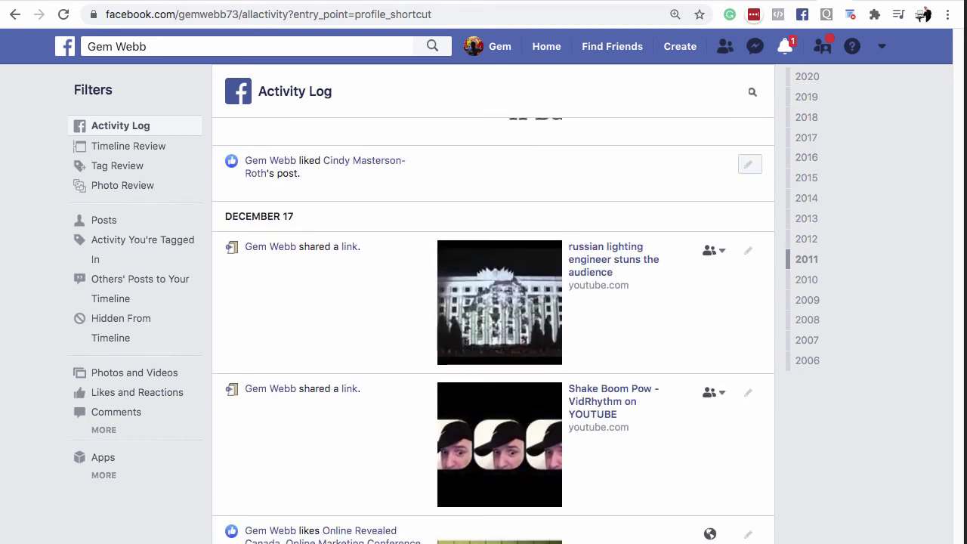
scroll(748, 164, down, 5)
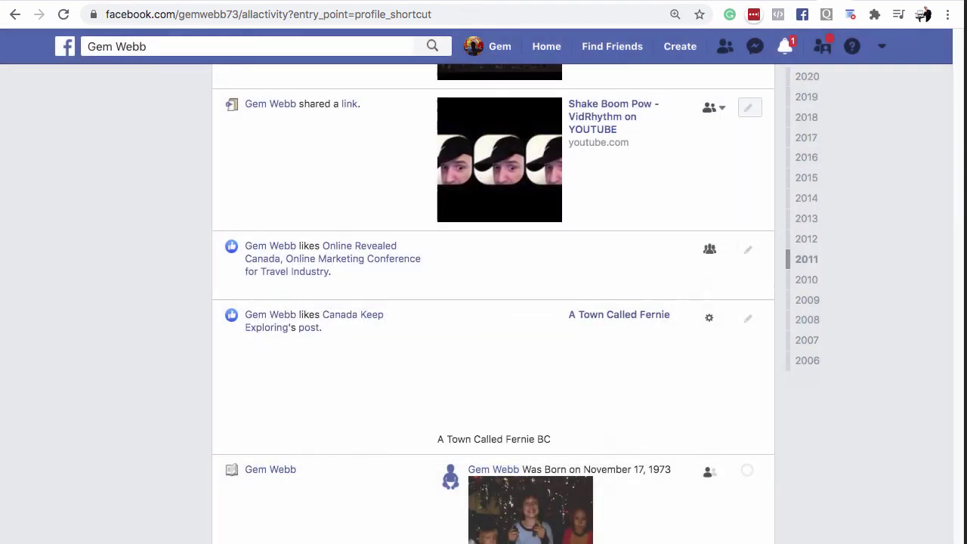
scroll(493, 331, down, 3)
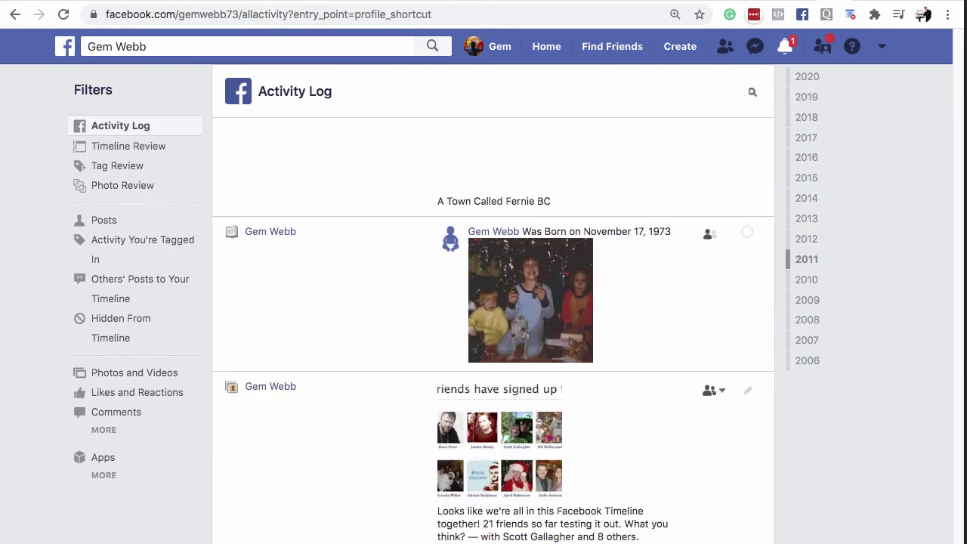
scroll(493, 331, down, 5)
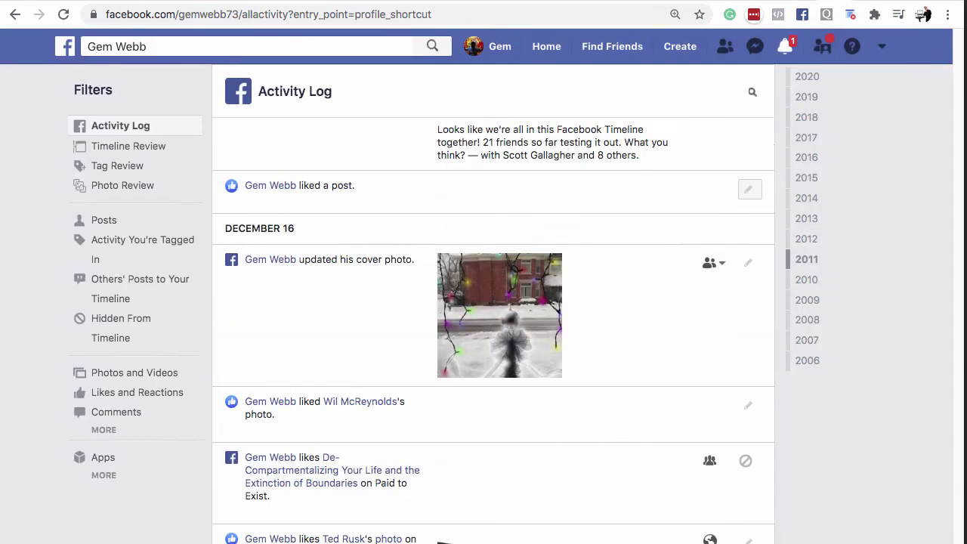
scroll(747, 182, down, 4)
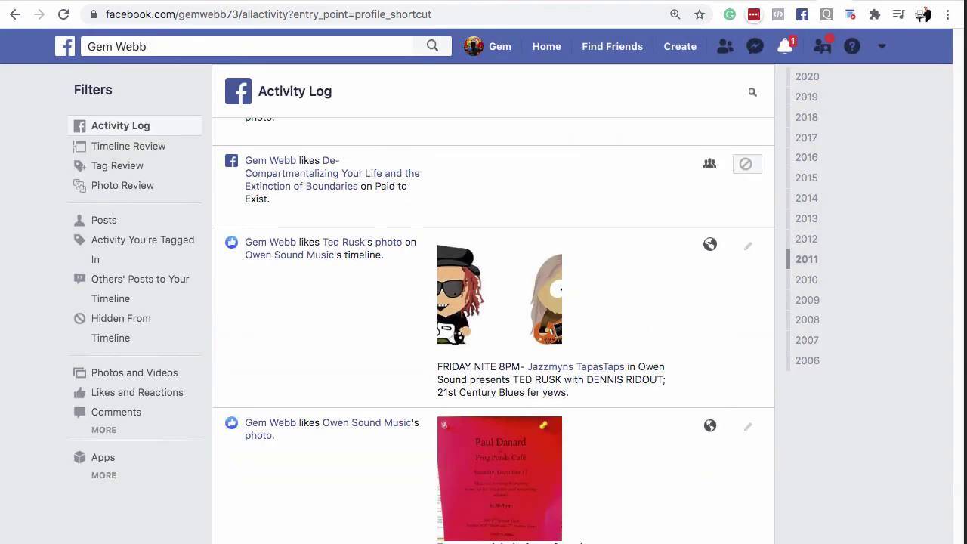
scroll(746, 164, down, 7)
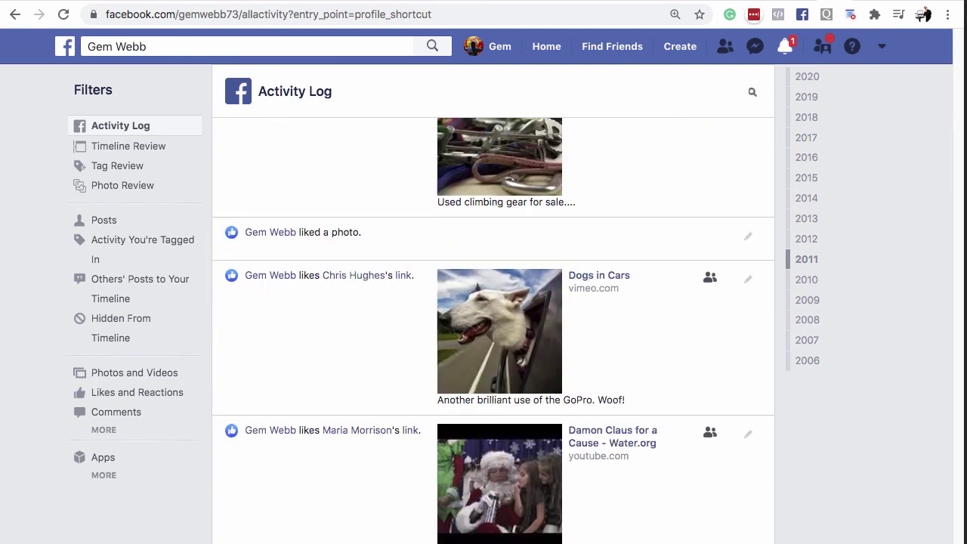
scroll(746, 164, down, 1)
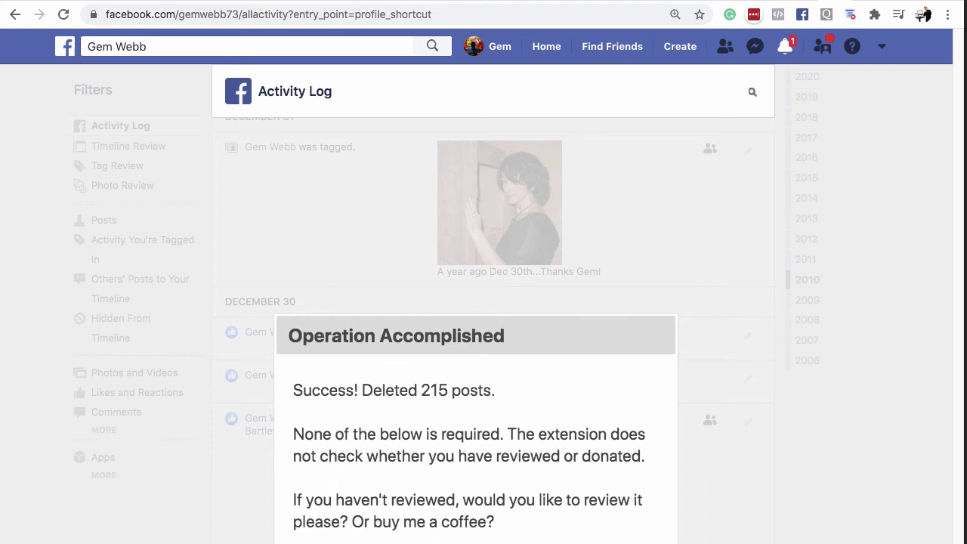
- Narrow the browser window slightly and read the whole deletion report, including its review and donation options
drag(964, 272, 940, 272)
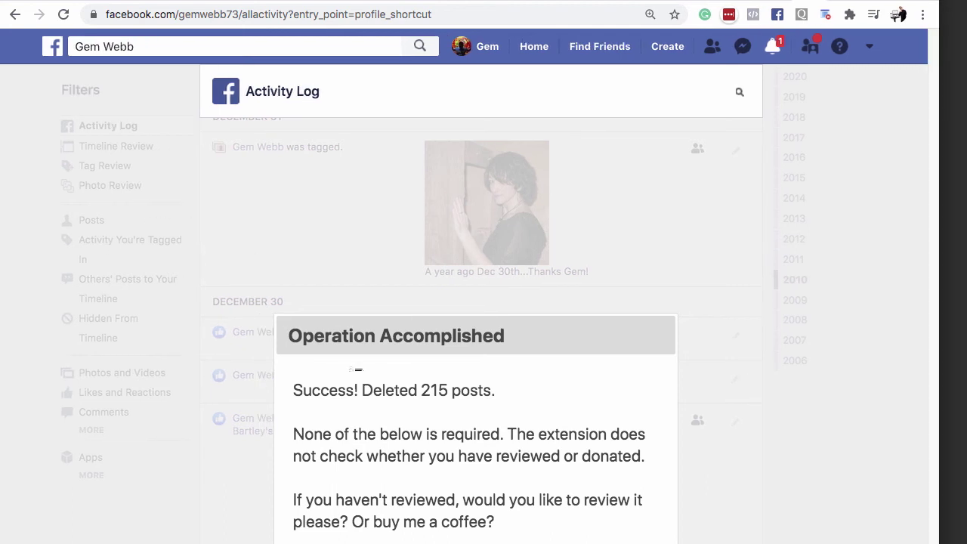
scroll(358, 369, down, 3)
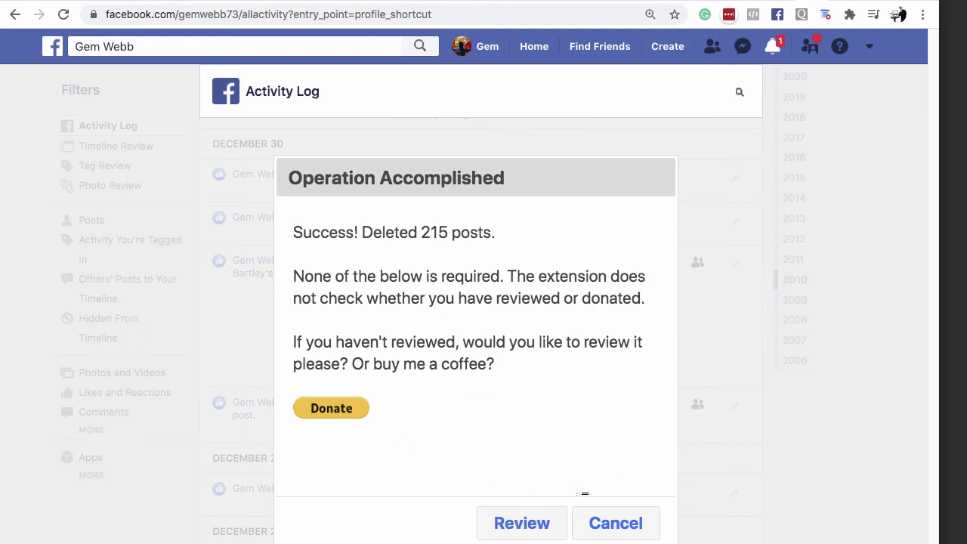
scroll(529, 294, down, 1)
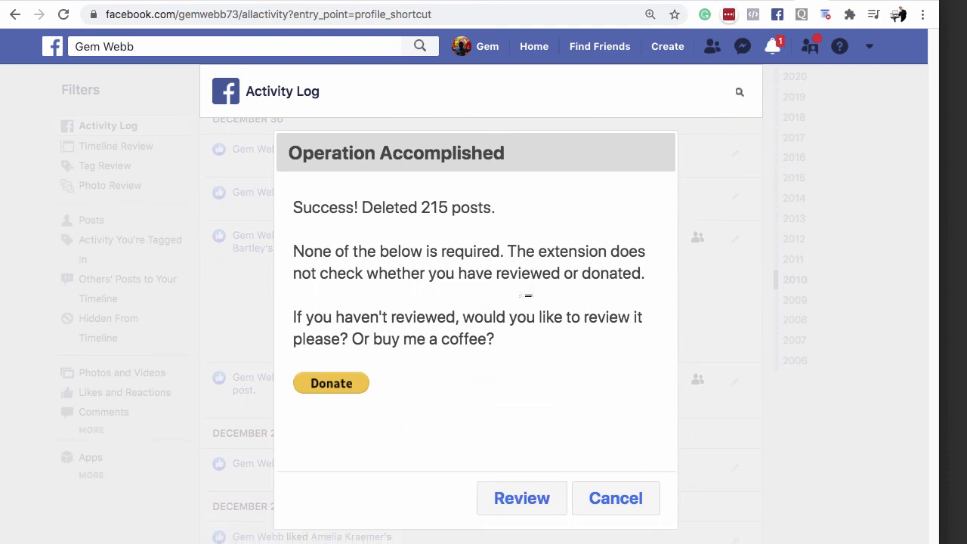
- Capture a screenshot of the page area containing the deletion report, and dismiss the report without leaving a review
key(super+shift+4)
drag(675, 529, 36, 24)
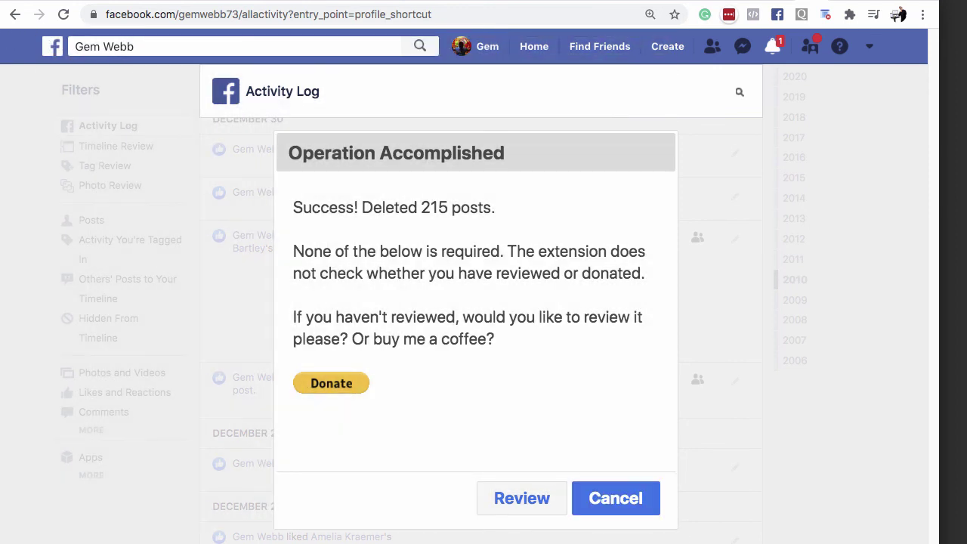
click(616, 498)
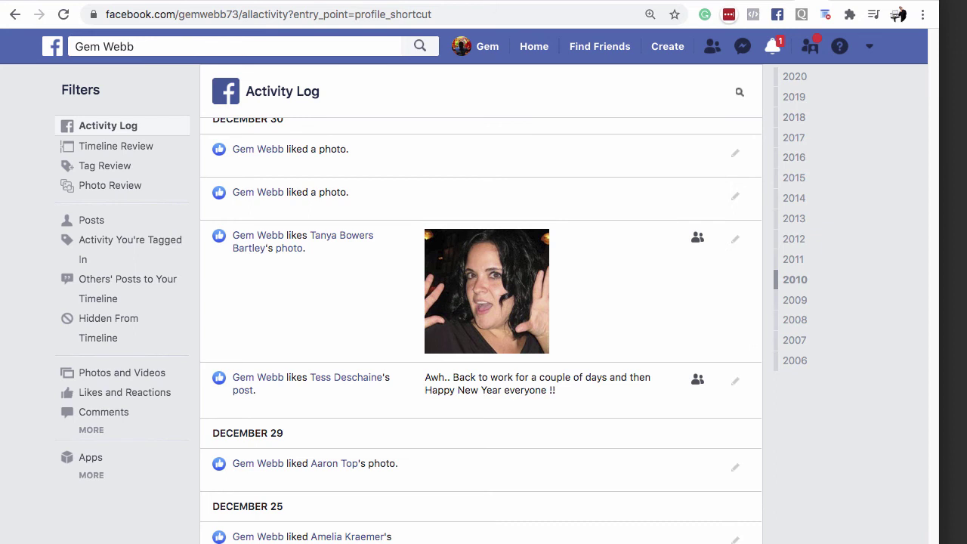